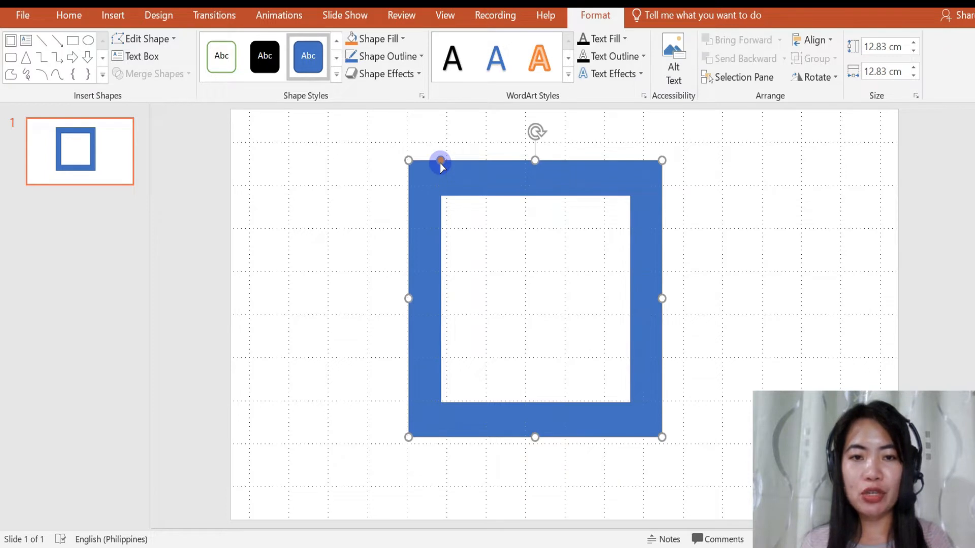
# Thicken the border of the square frame and center the frame horizontally on the slide
pyautogui.moveTo(440, 162); pyautogui.dragTo(454, 241)
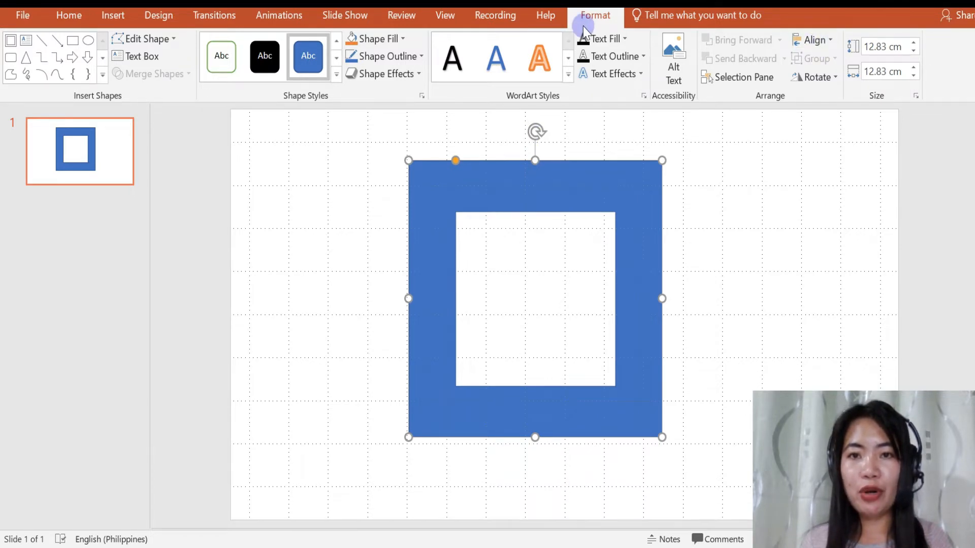
pyautogui.click(810, 40)
pyautogui.click(817, 81)
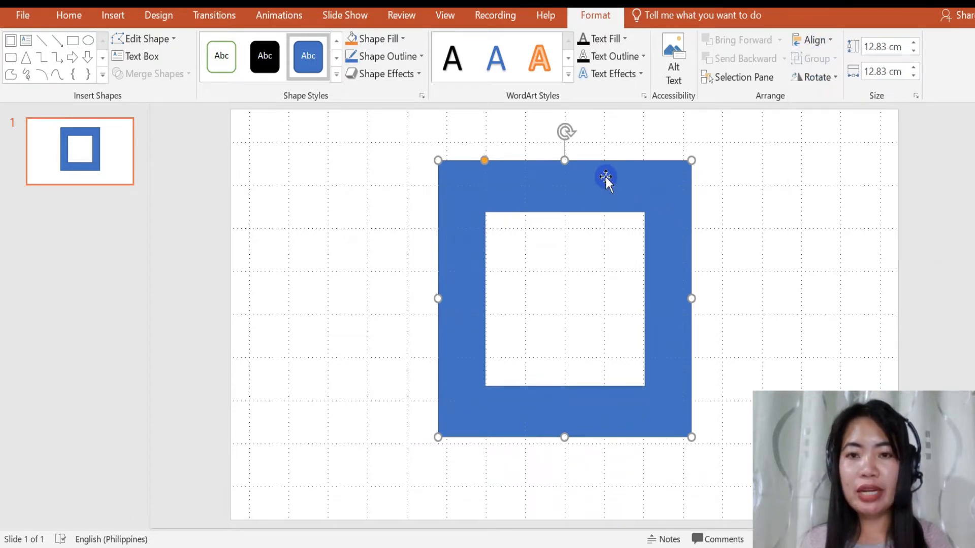
# Rotate the square frame into a diamond and enlarge it to 13.48 cm by 13.48 cm, spanning the slide's full height
pyautogui.moveTo(561, 132); pyautogui.dragTo(645, 208)
pyautogui.moveTo(600, 151); pyautogui.dragTo(597, 175)
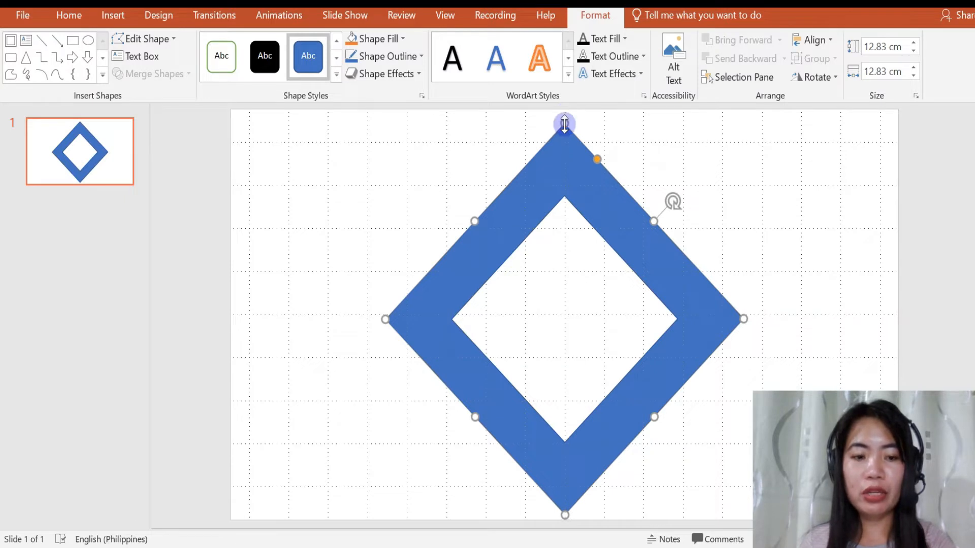
pyautogui.moveTo(563, 123); pyautogui.dragTo(563, 111)
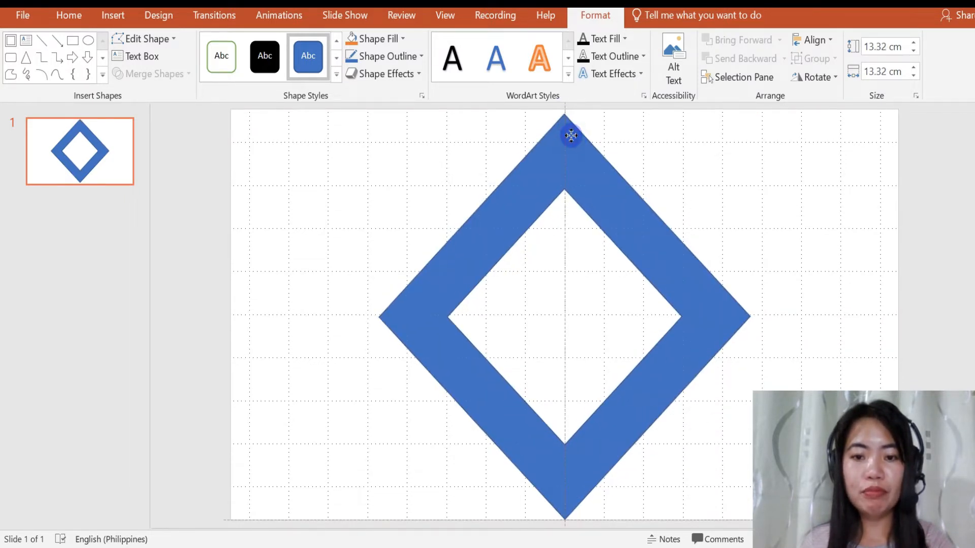
pyautogui.moveTo(565, 112); pyautogui.dragTo(561, 108)
pyautogui.click(705, 187)
pyautogui.click(587, 174)
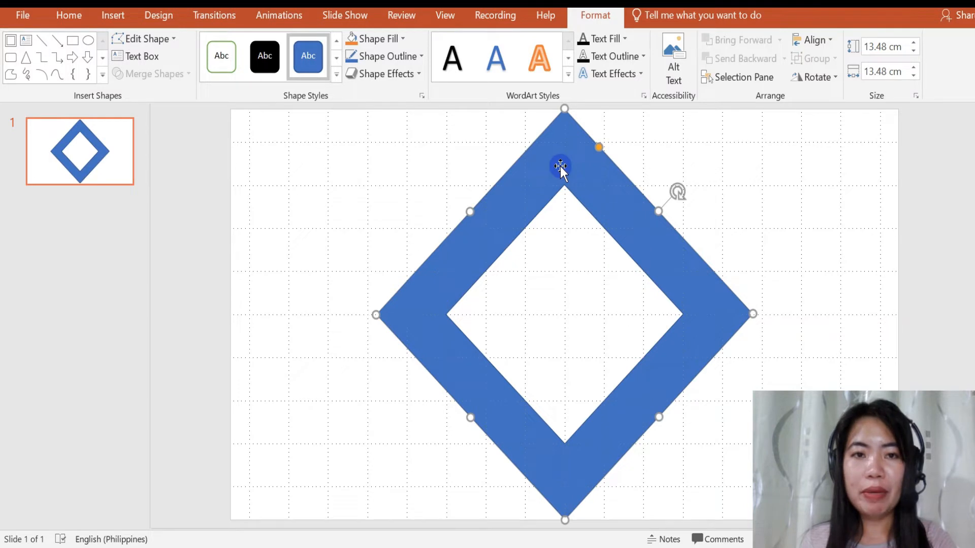
# Remove the diamond frame's outline and place one duplicate on each side of it, each overlapping half of the middle diamond
pyautogui.click(422, 59)
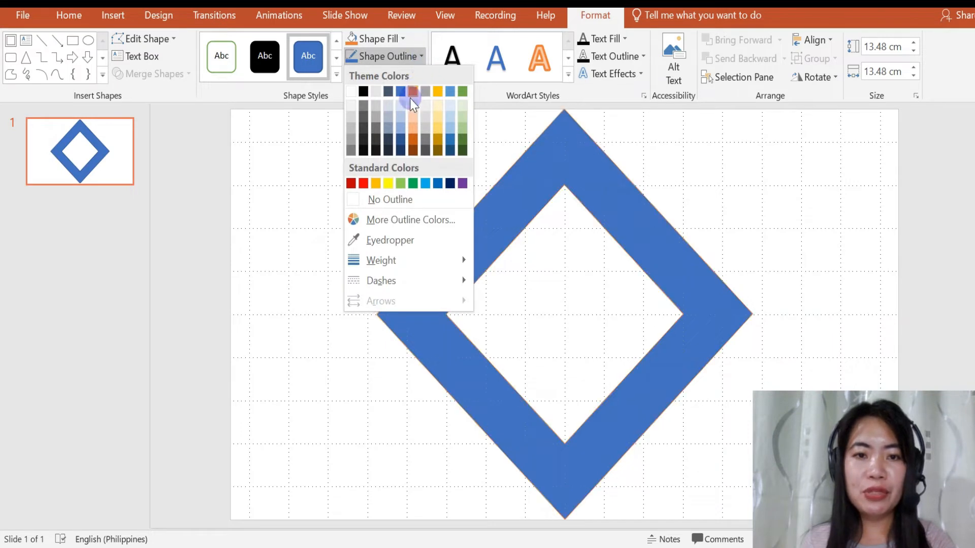
pyautogui.click(391, 200)
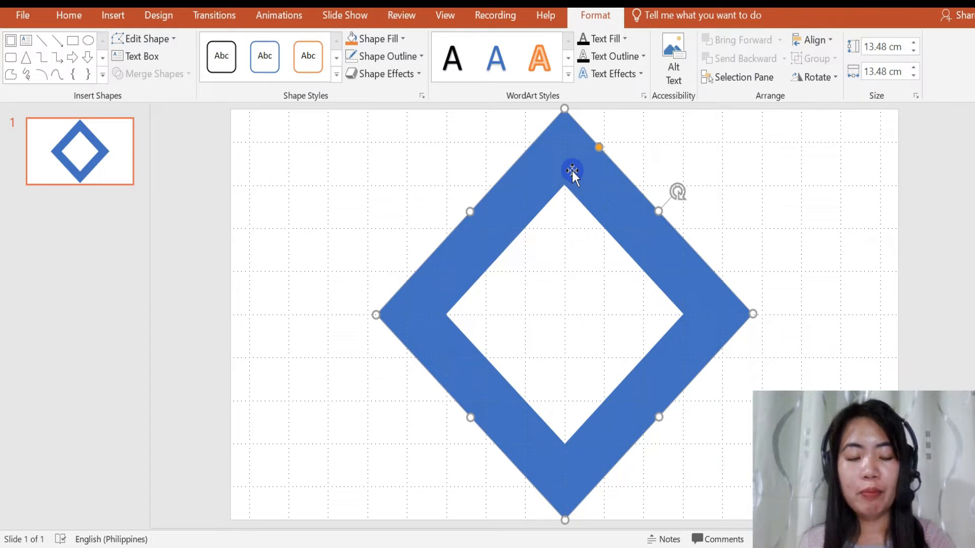
pyautogui.hotkey('ctrl', 'd')
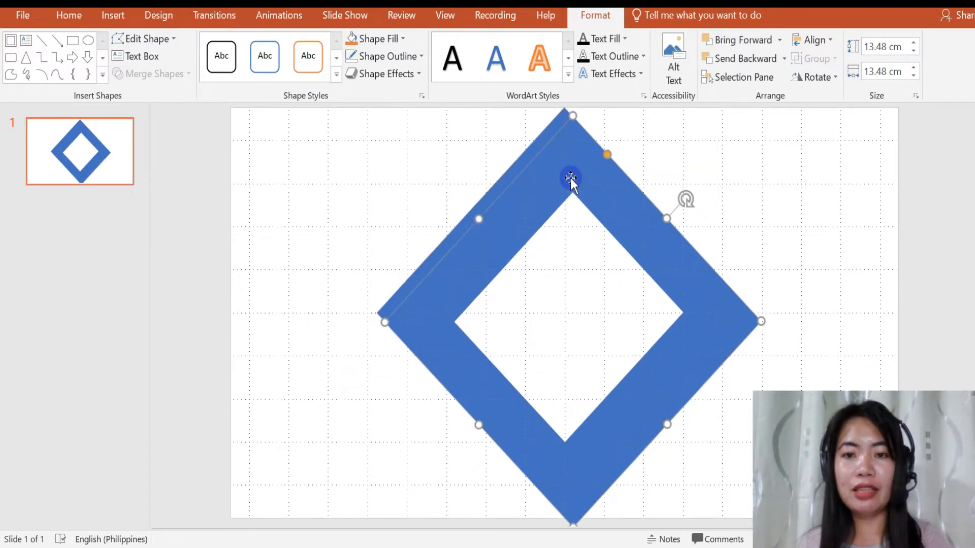
pyautogui.moveTo(571, 177); pyautogui.dragTo(371, 166)
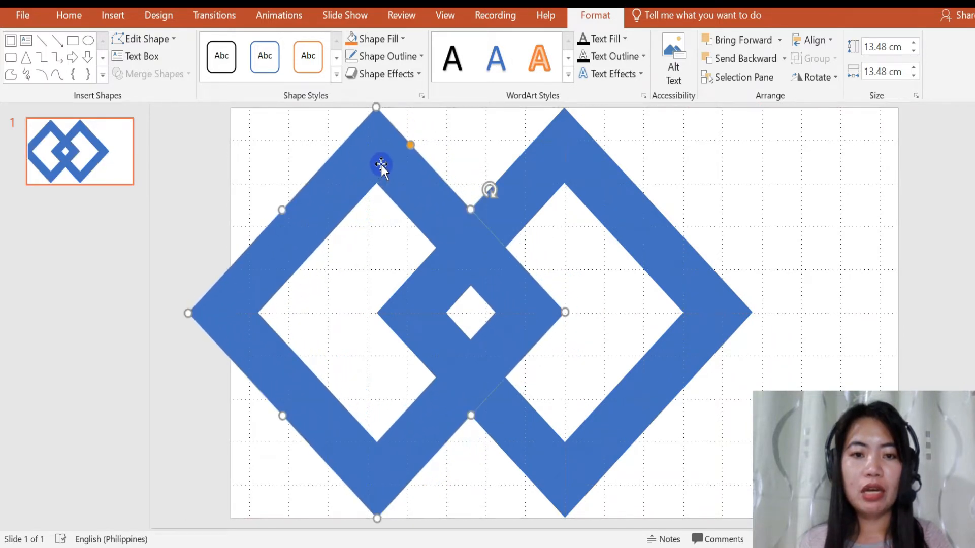
pyautogui.hotkey('ctrl', 'd')
pyautogui.moveTo(396, 208); pyautogui.dragTo(930, 203)
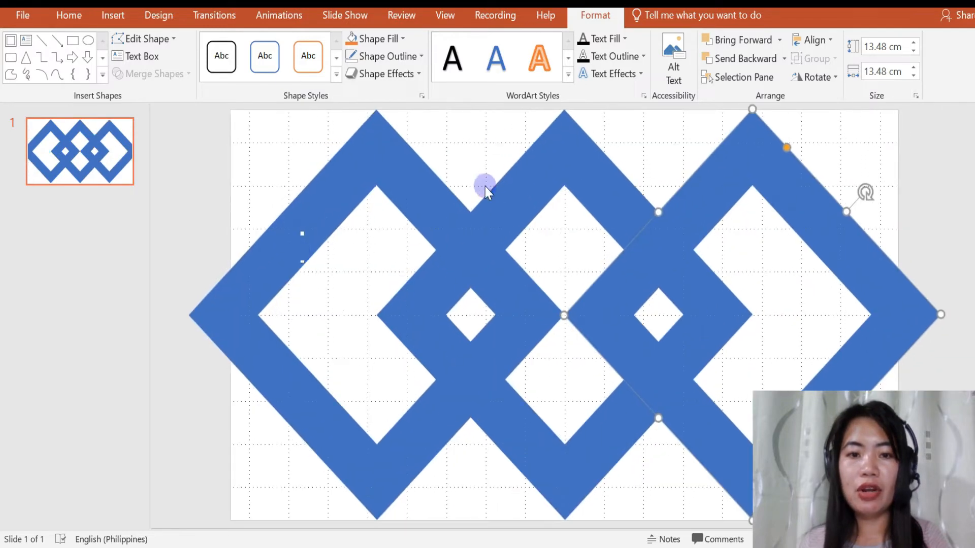
pyautogui.scroll(-3, 453, 239)
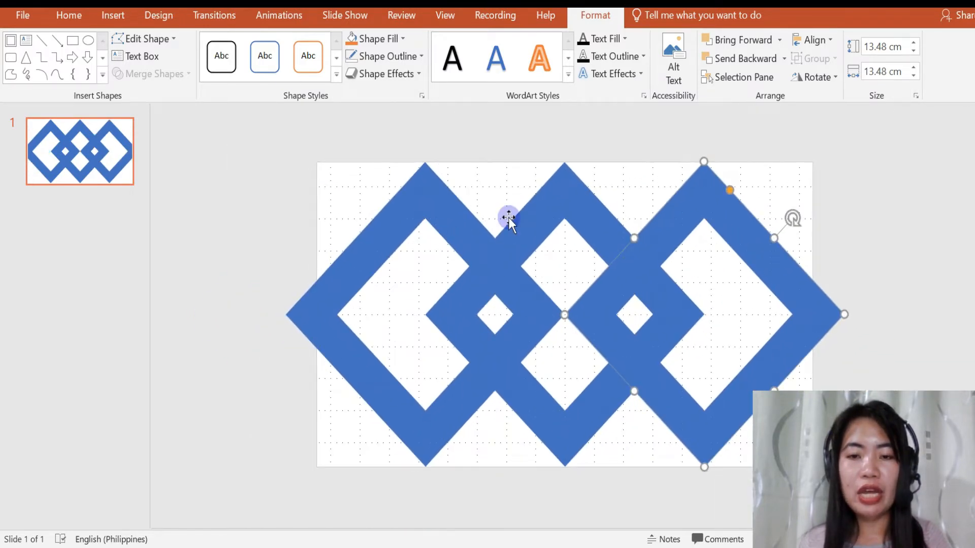
pyautogui.click(638, 209)
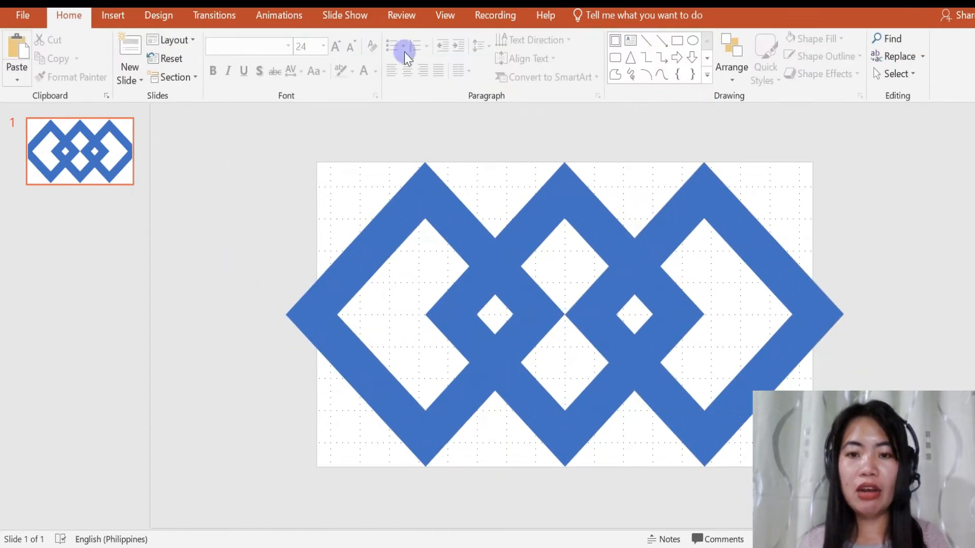
pyautogui.click(539, 314)
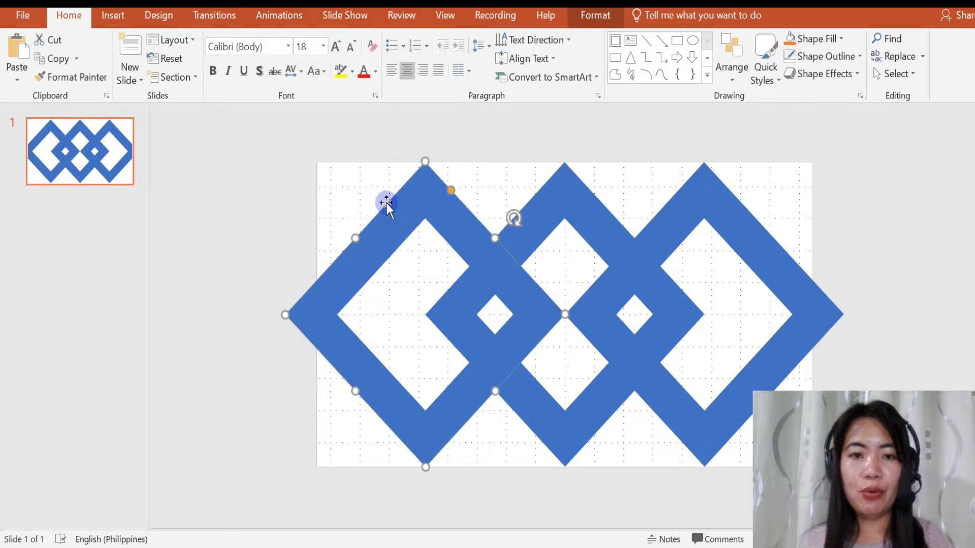
pyautogui.click(280, 208)
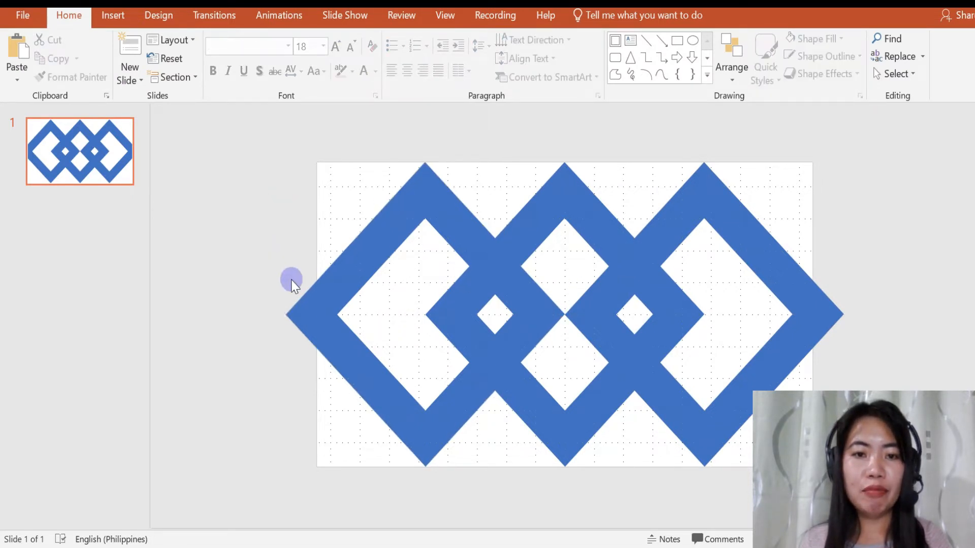
pyautogui.click(305, 319)
pyautogui.keyDown('shift'); pyautogui.click(816, 327); pyautogui.keyUp('shift')
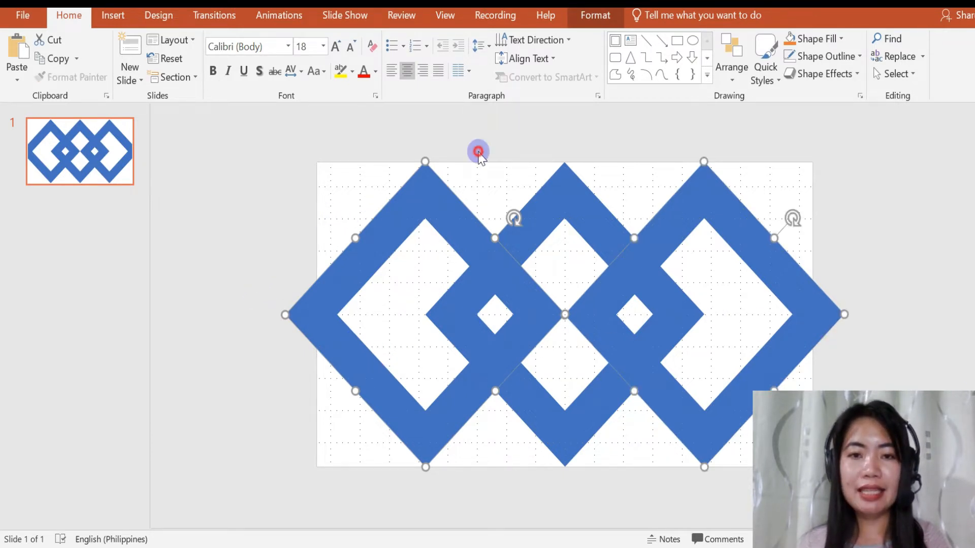
pyautogui.click(478, 152)
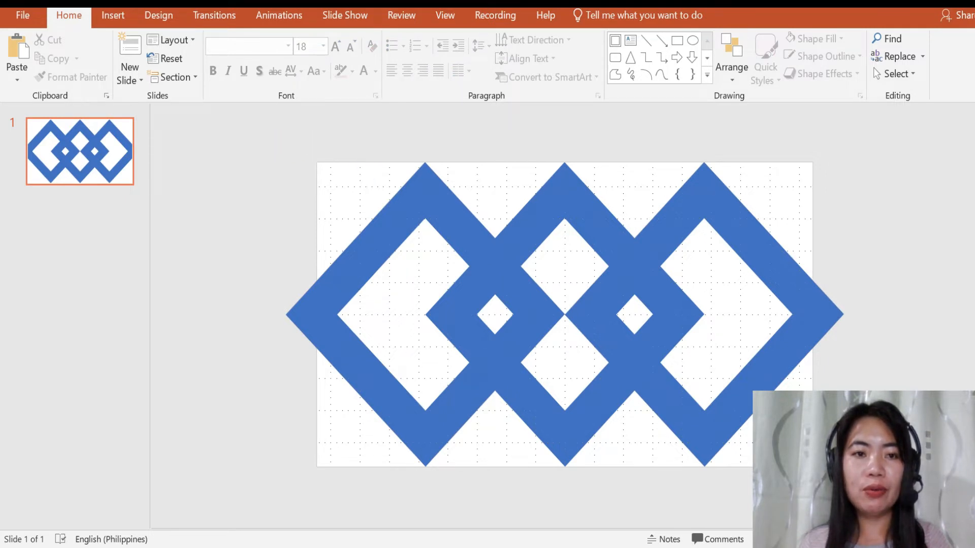
# Insert the "Polluted by single-use plastic" beach photo from the 2 SPECIAL TOPICS folder onto the slide
pyautogui.click(112, 20)
pyautogui.click(94, 59)
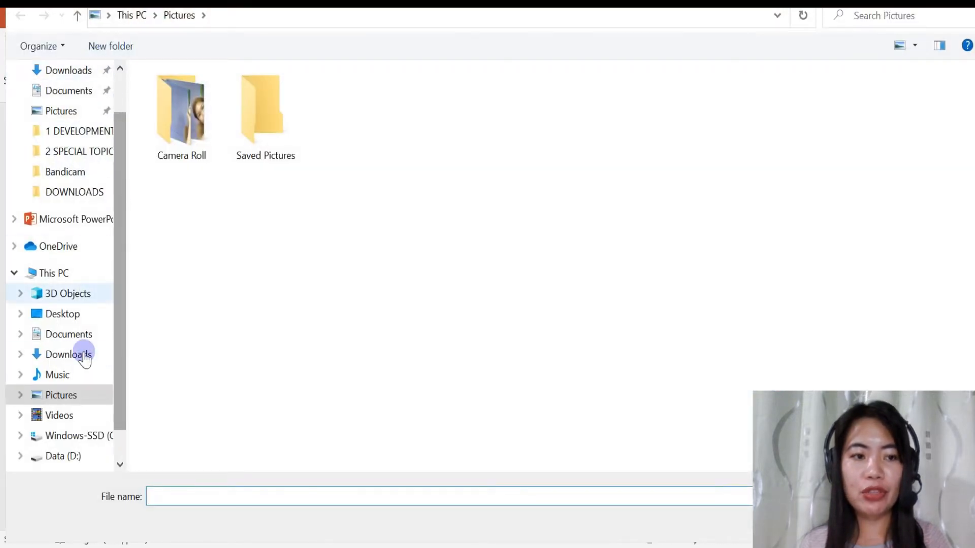
pyautogui.click(82, 457)
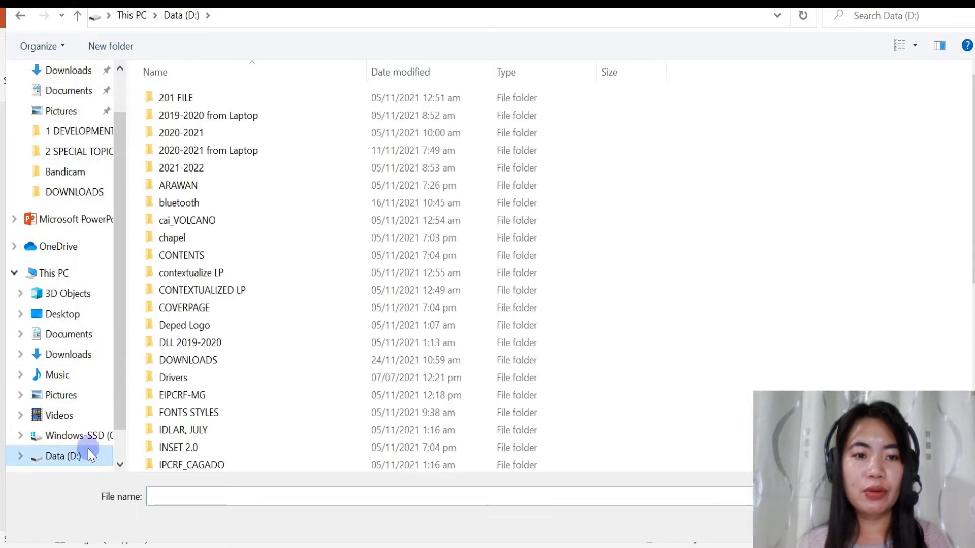
pyautogui.click(83, 152)
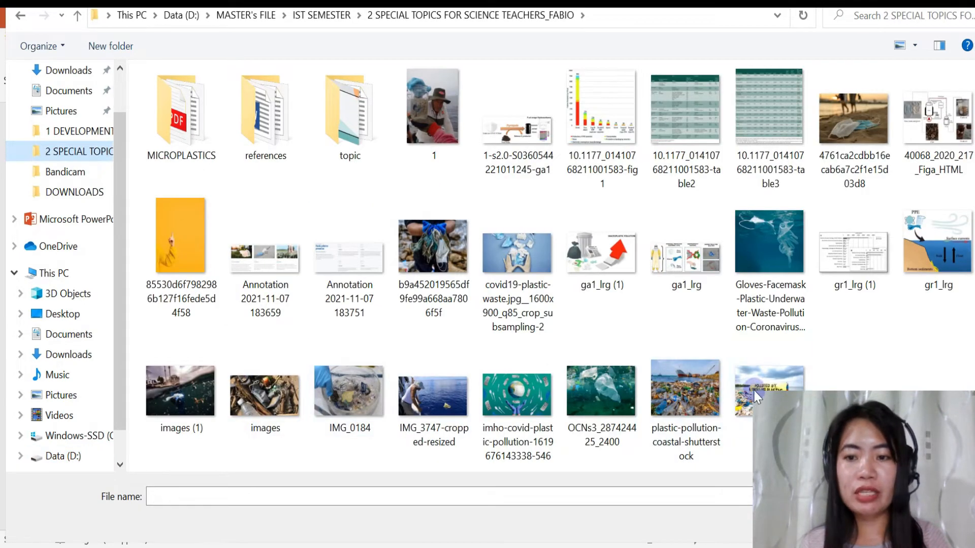
pyautogui.doubleClick(731, 373)
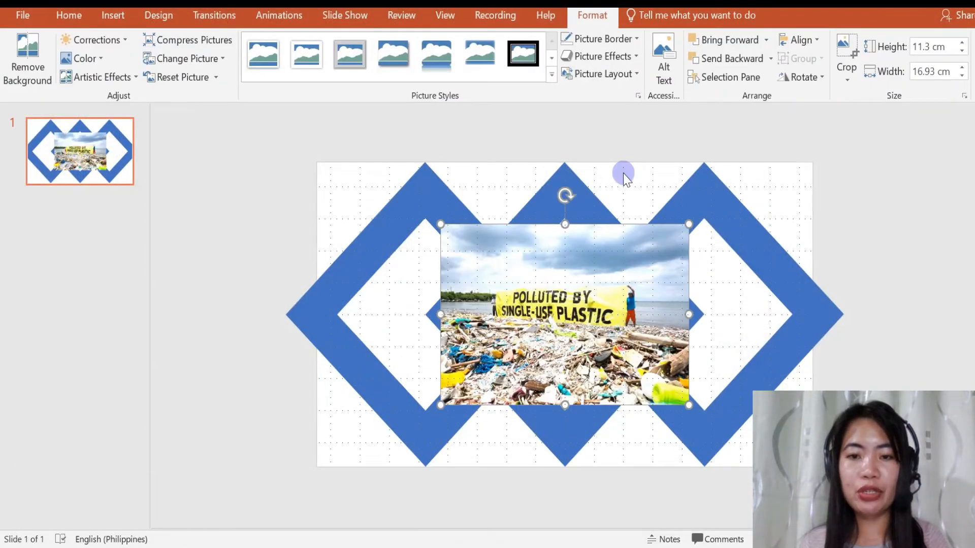
# Crop the beach photo to a 16:9 aspect ratio and enlarge it to 19.07 cm by 33.9 cm, covering the whole slide
pyautogui.moveTo(591, 250); pyautogui.dragTo(493, 209)
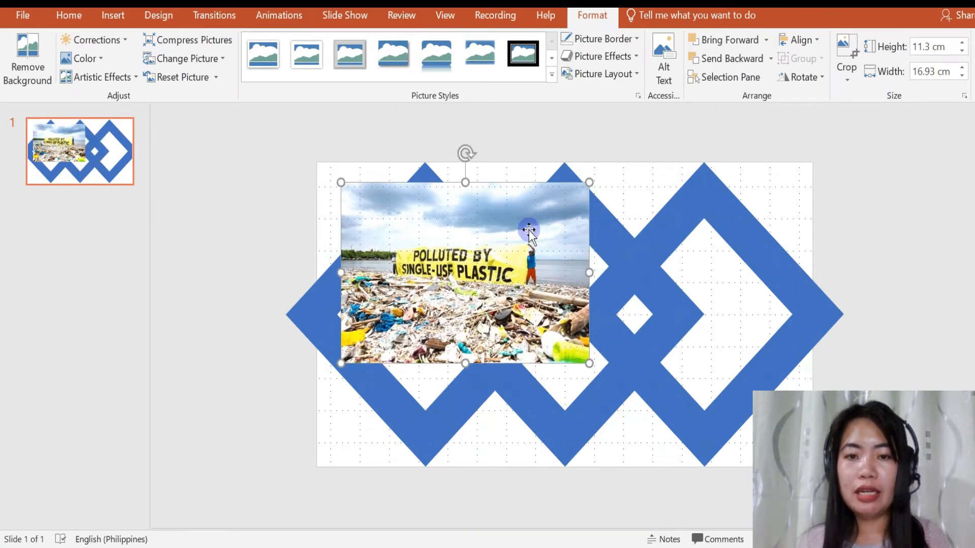
pyautogui.click(845, 71)
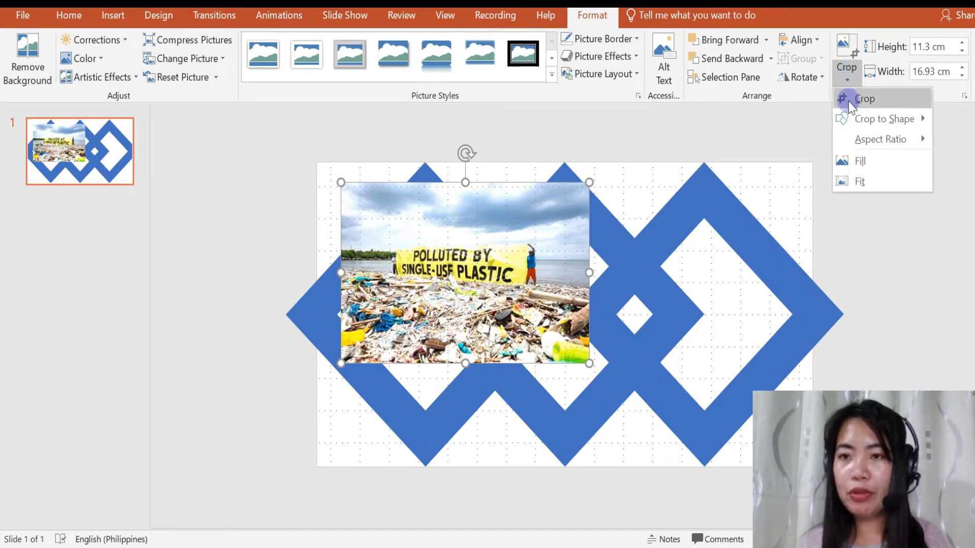
pyautogui.moveTo(857, 141)
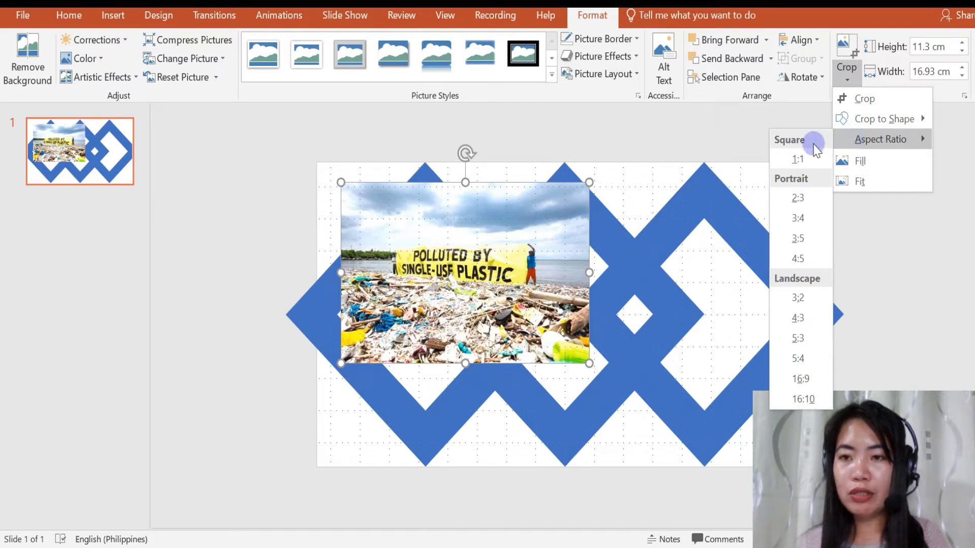
pyautogui.click(800, 379)
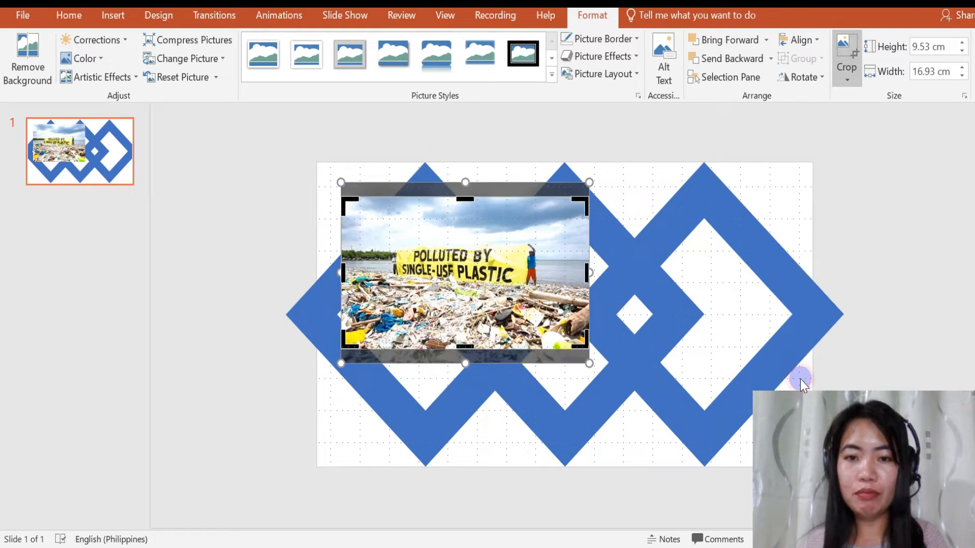
pyautogui.click(871, 213)
pyautogui.moveTo(471, 239); pyautogui.dragTo(447, 204)
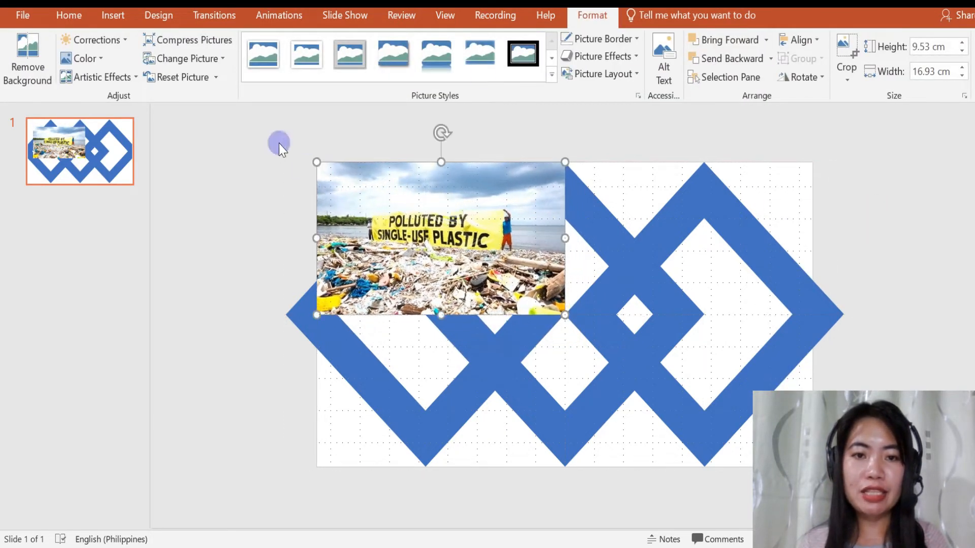
pyautogui.moveTo(565, 315); pyautogui.dragTo(778, 462)
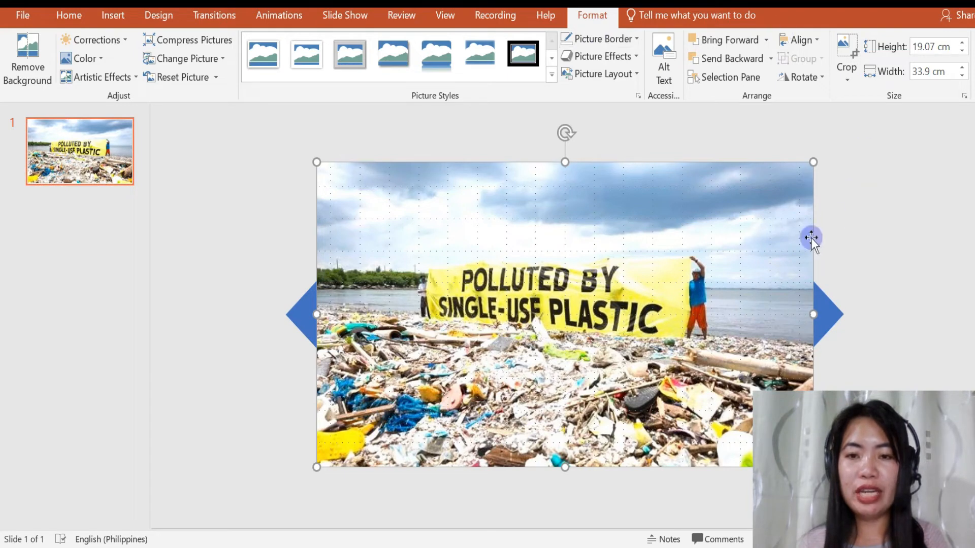
# Cut the beach photo and apply it from the clipboard as the slide's background picture fill
pyautogui.rightClick(554, 218)
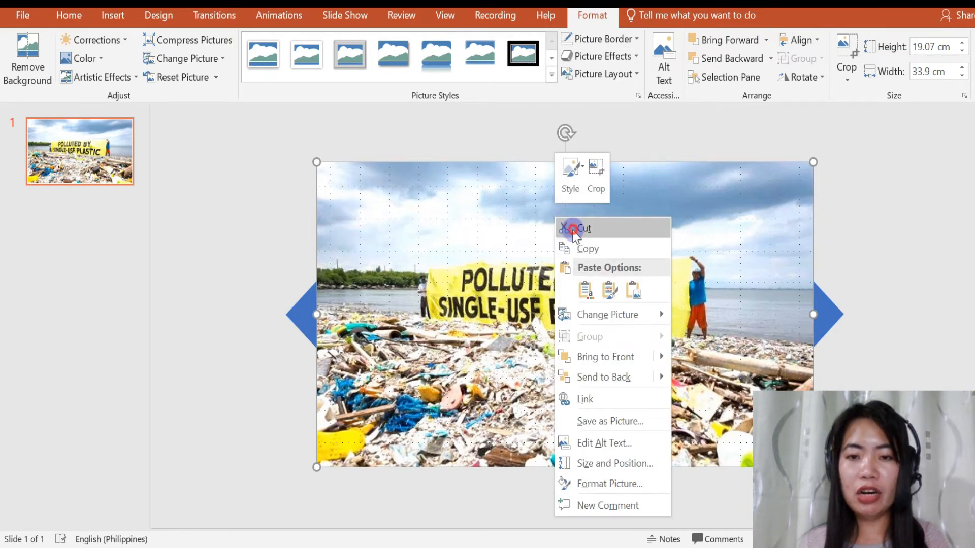
pyautogui.click(574, 228)
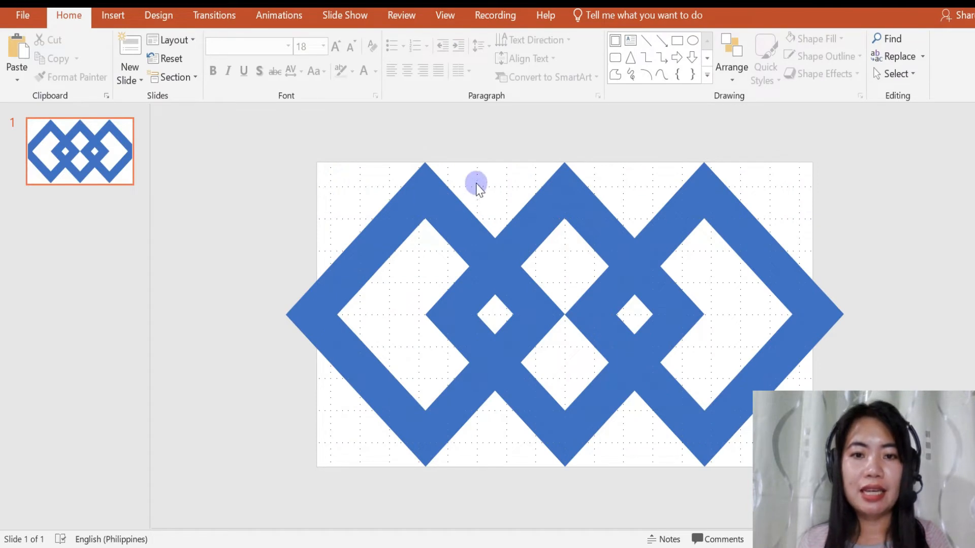
pyautogui.rightClick(473, 176)
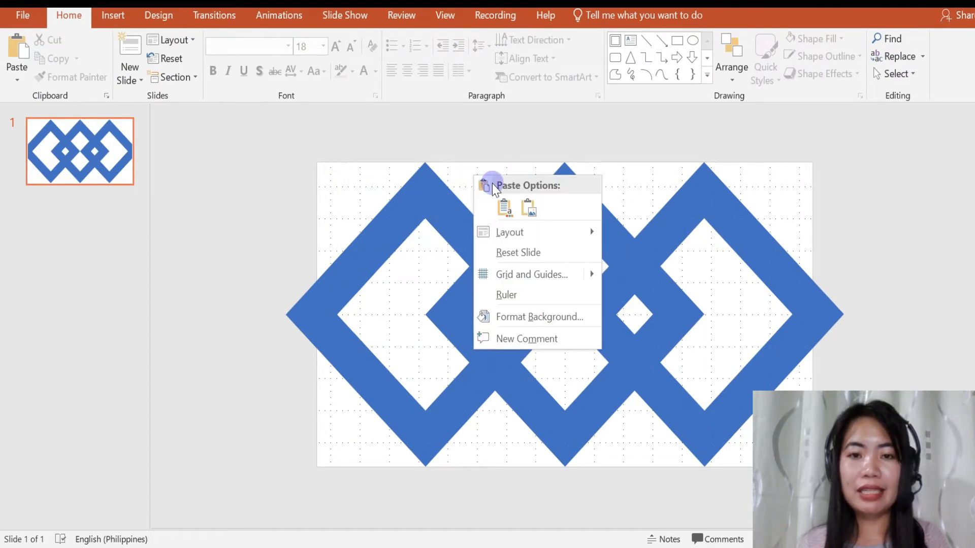
pyautogui.click(541, 317)
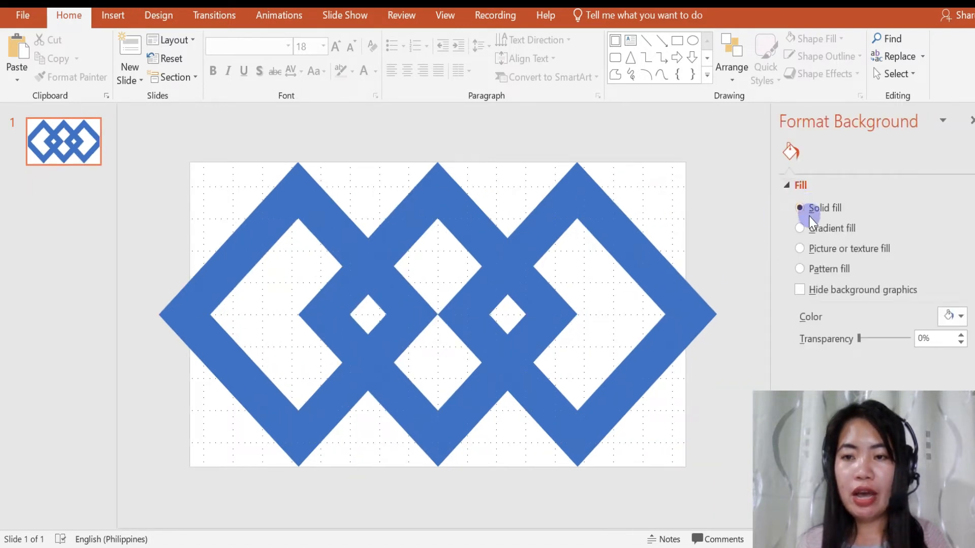
pyautogui.click(800, 249)
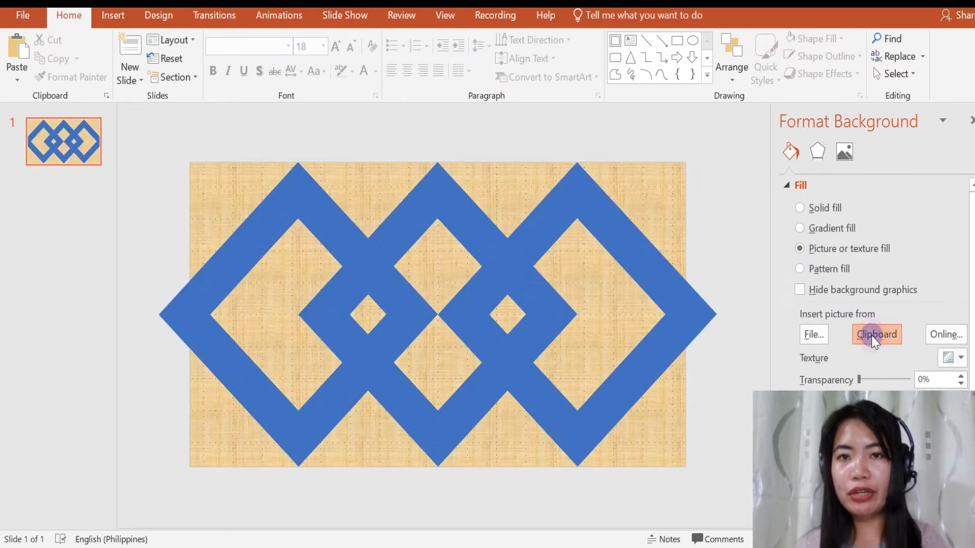
pyautogui.click(871, 336)
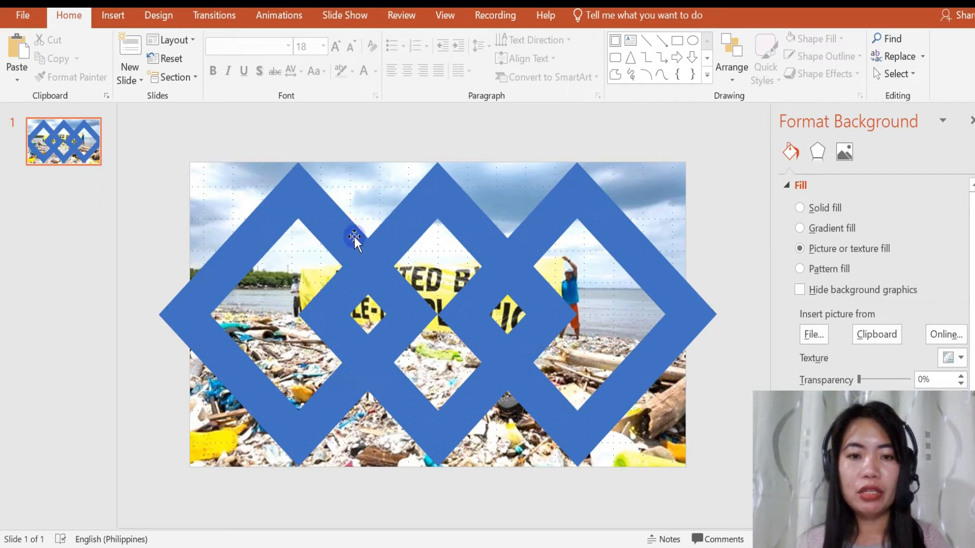
# Apply Slide background fill to all three diamond frames together
pyautogui.doubleClick(340, 240)
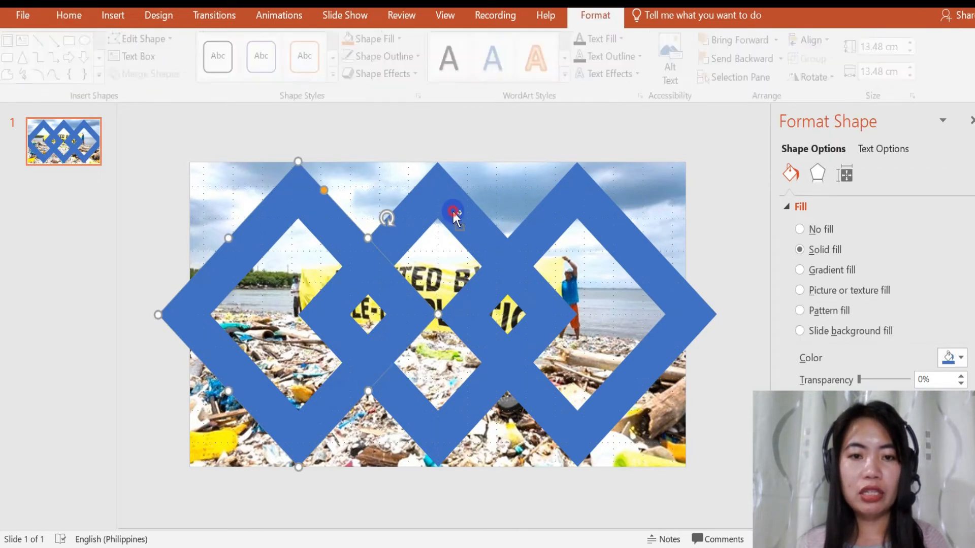
pyautogui.keyDown('shift'); pyautogui.click(551, 213); pyautogui.keyUp('shift')
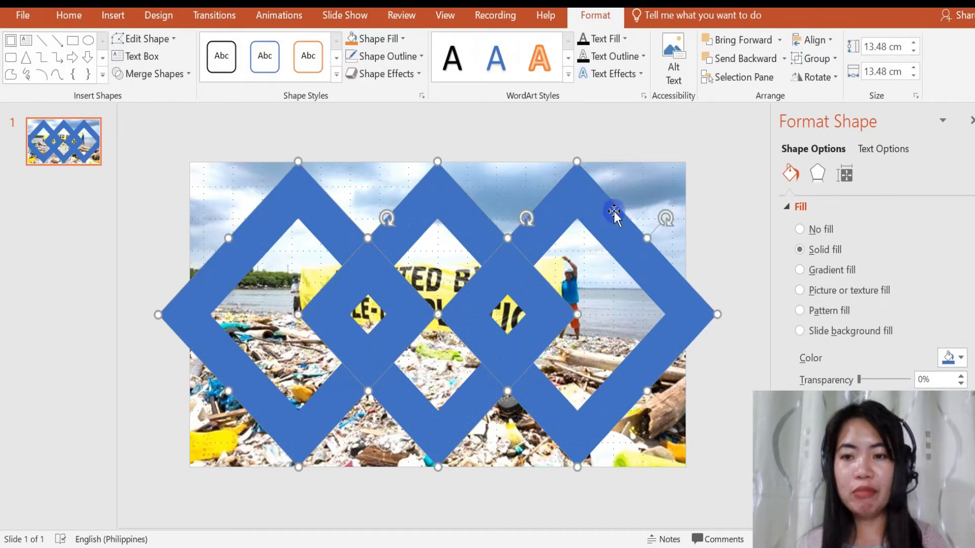
pyautogui.click(806, 333)
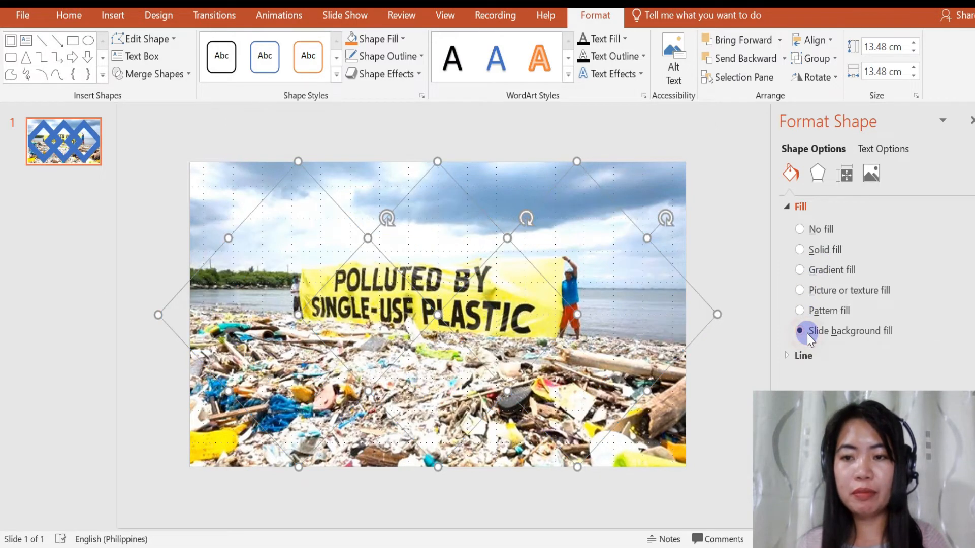